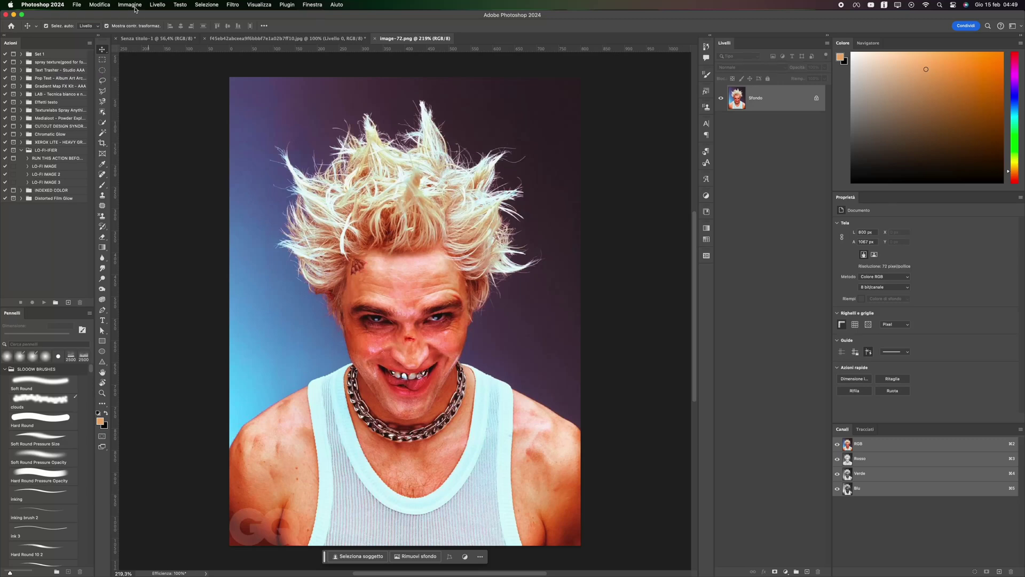
# Open the Immagine (Image) menu for the colour portrait.
pyautogui.click(135, 5)
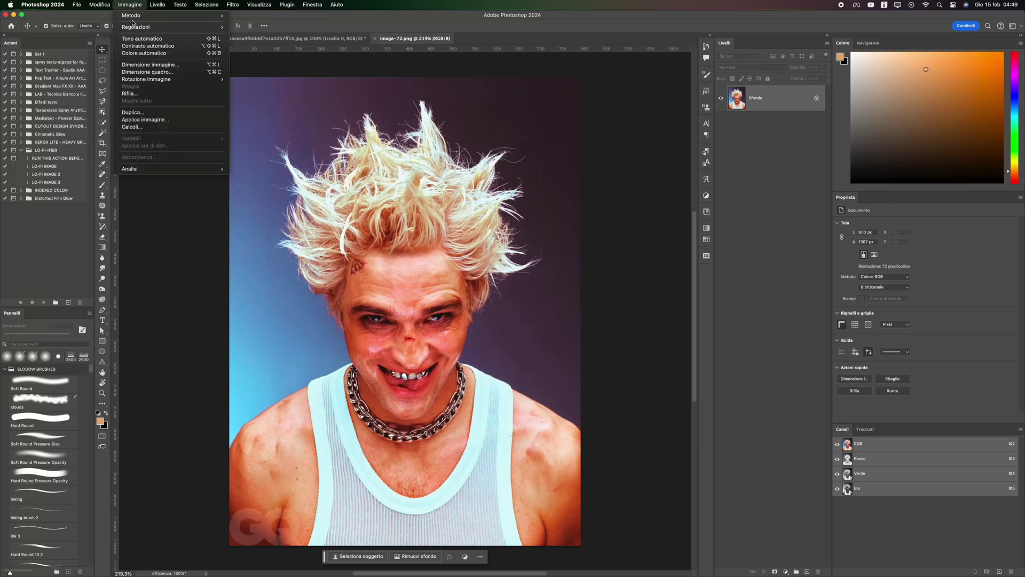
# Set the image resolution to 300 ppi in Dimensione immagine, giving 3333 × 4446 px.
pyautogui.click(153, 64)
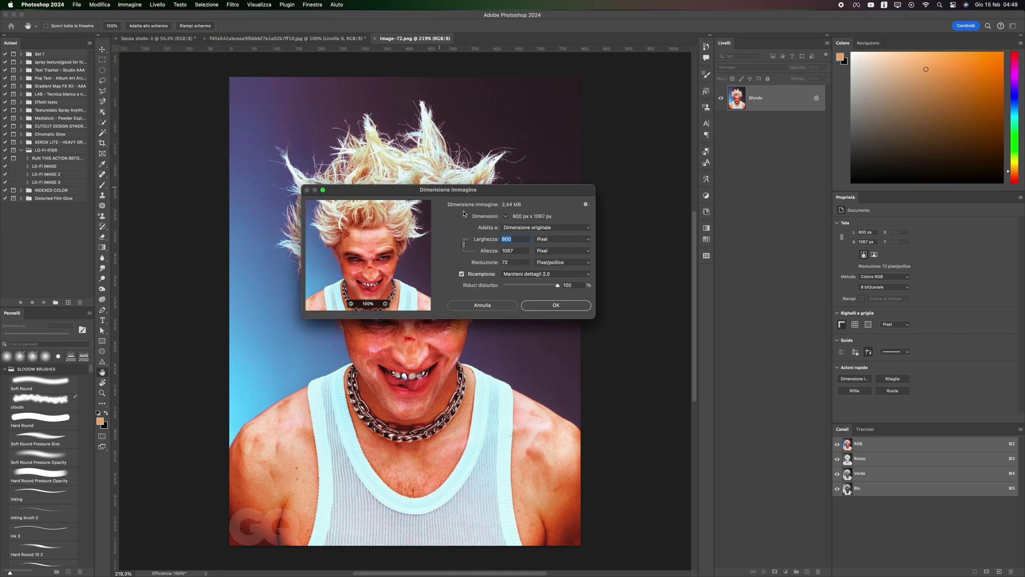
pyautogui.click(509, 262)
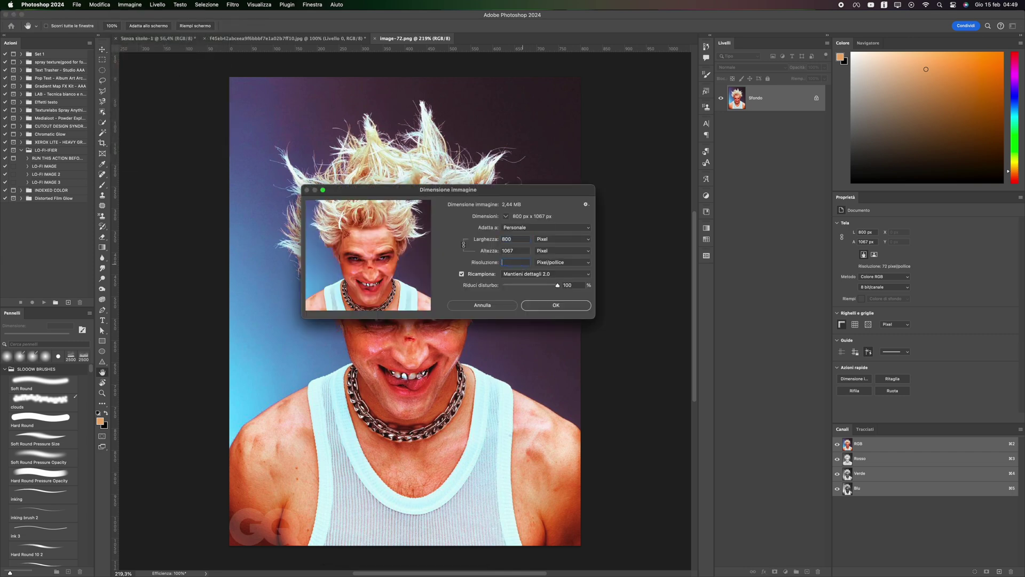
pyautogui.write('300')
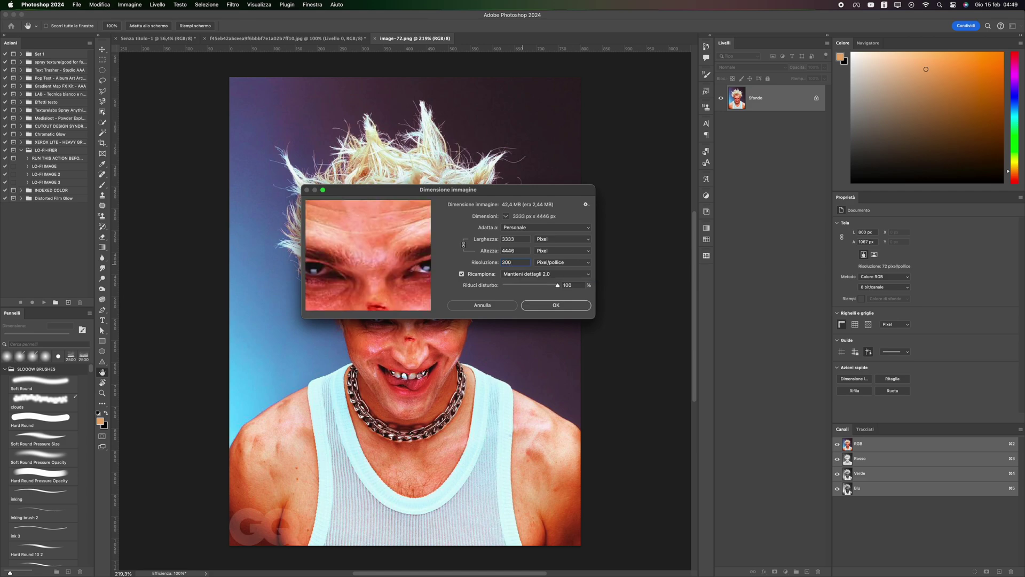
pyautogui.press('Return')
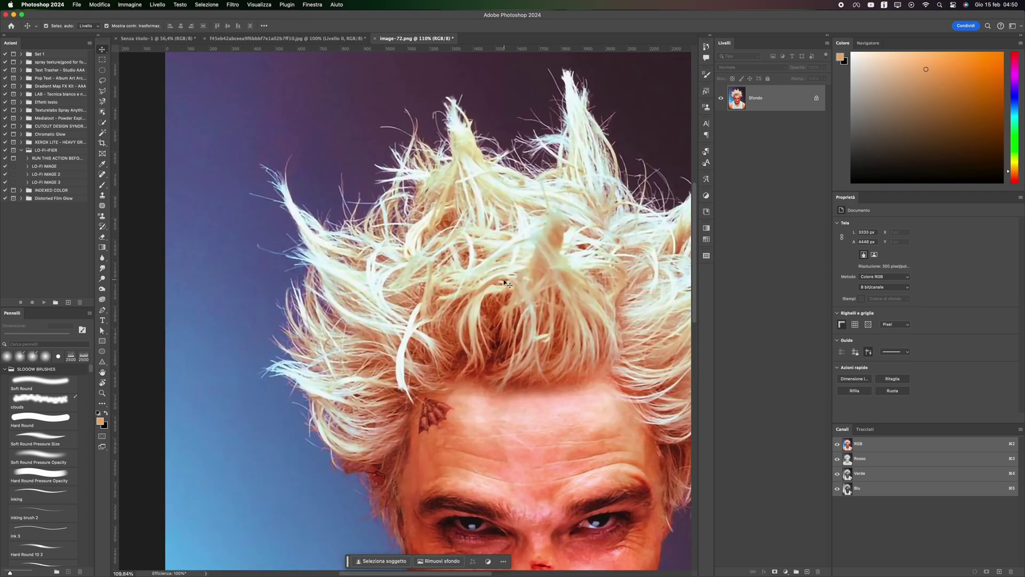
pyautogui.scroll(5, 506, 283)
pyautogui.scroll(-3, 506, 283)
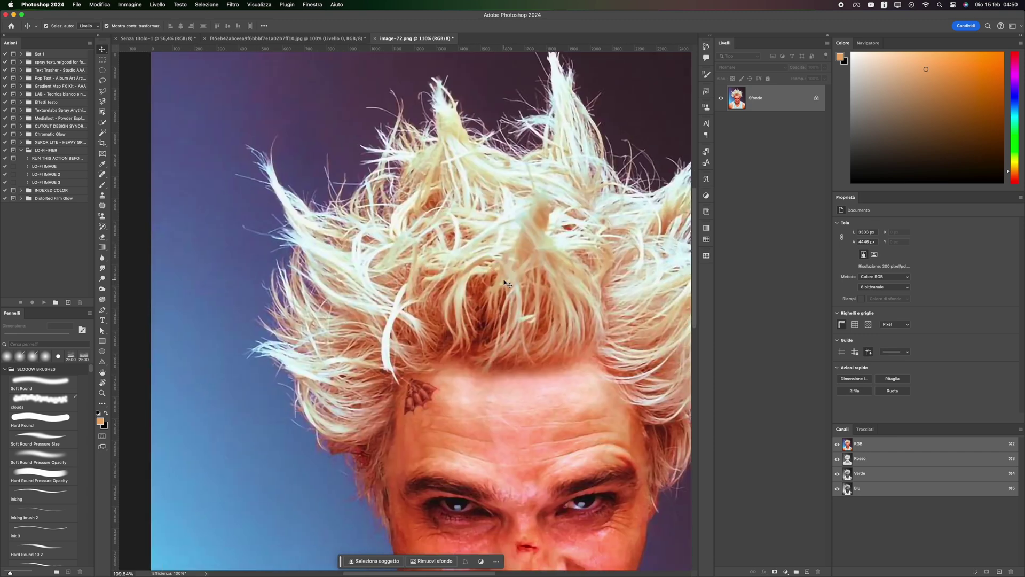
pyautogui.scroll(-2, 506, 283)
pyautogui.scroll(-1, 505, 283)
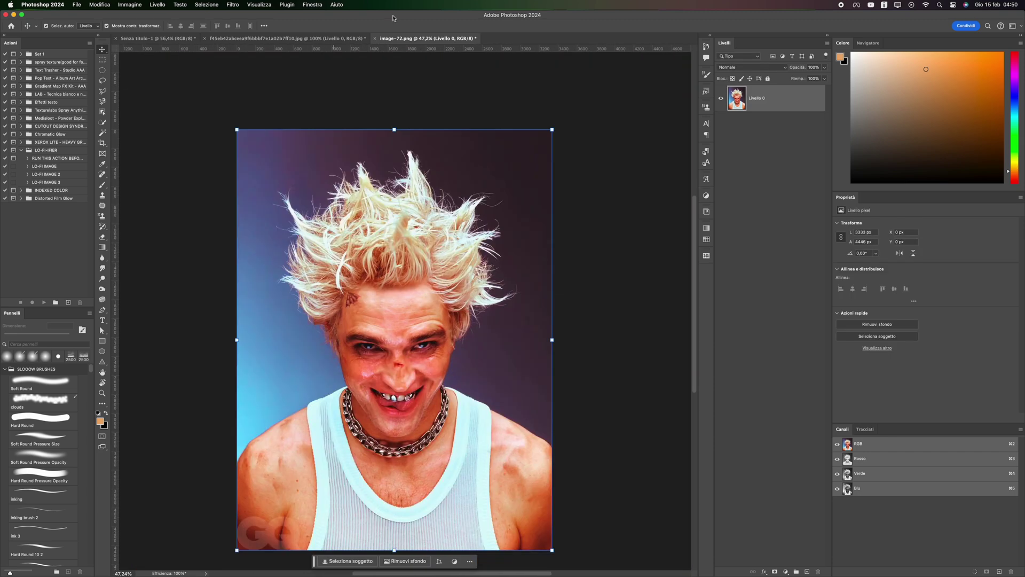
# Add a Curves layer with a slightly lowered midtone point, plus a Black & White adjustment.
pyautogui.click(706, 195)
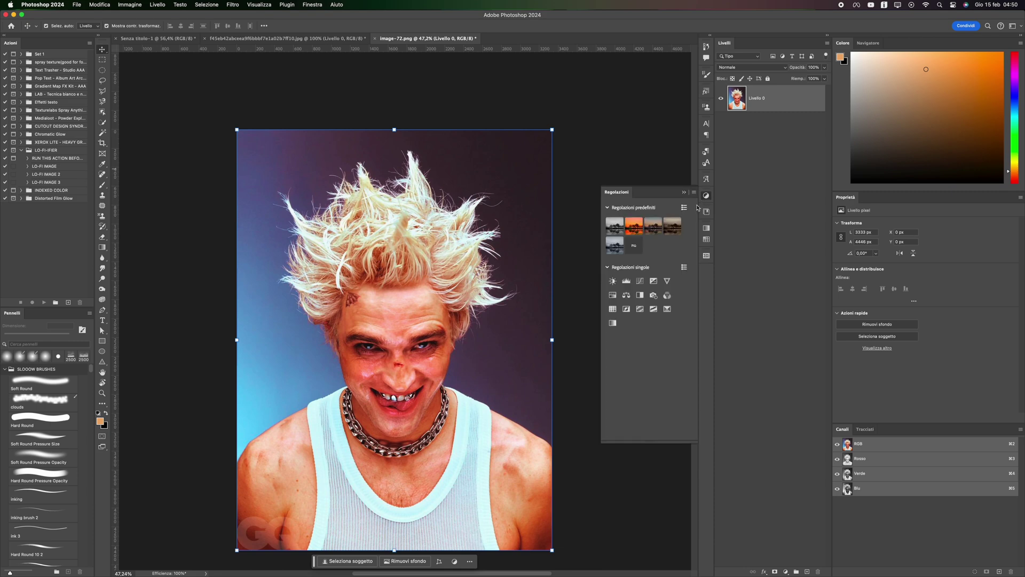
pyautogui.click(639, 281)
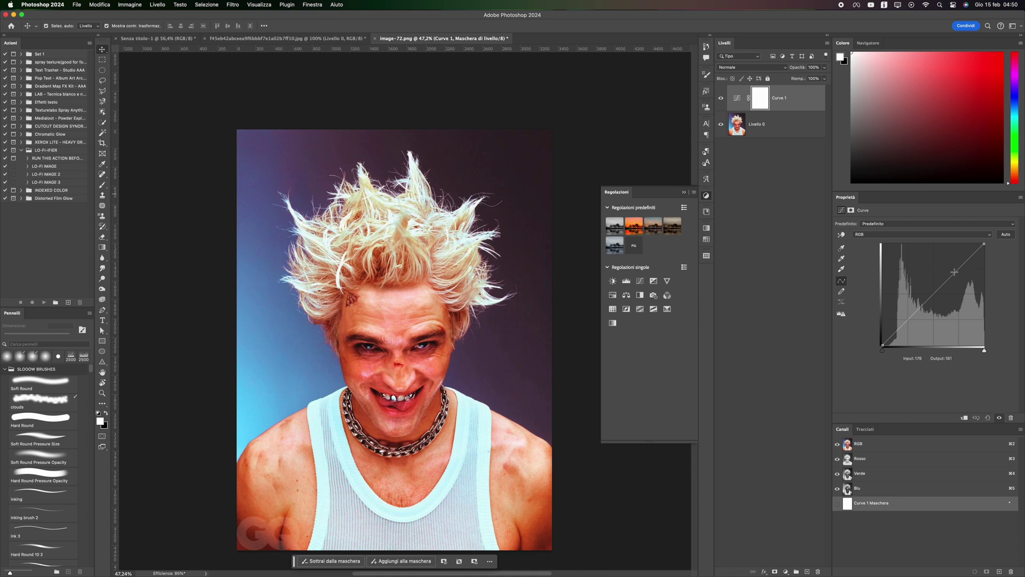
pyautogui.moveTo(954, 273); pyautogui.dragTo(953, 278)
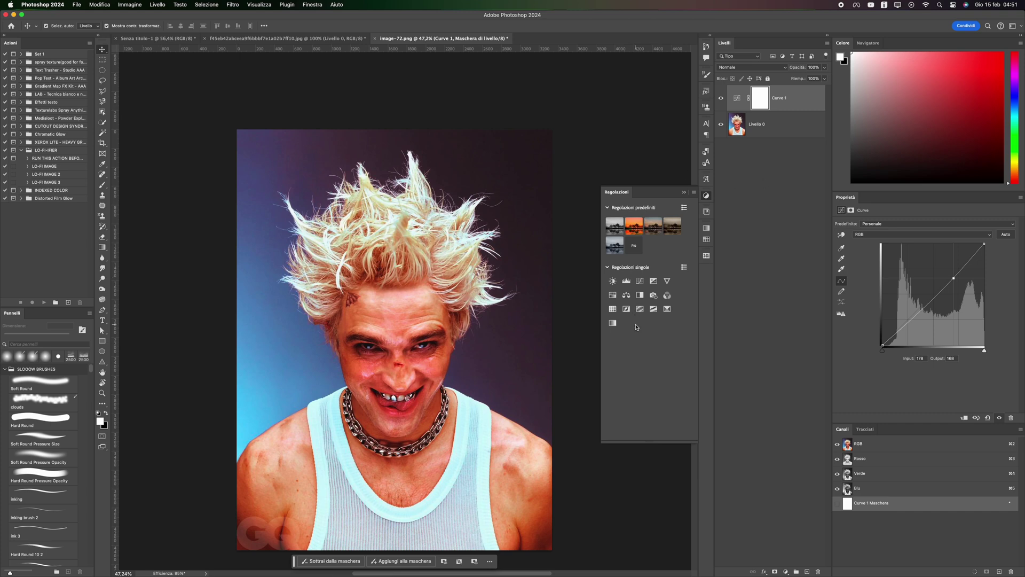
pyautogui.click(640, 295)
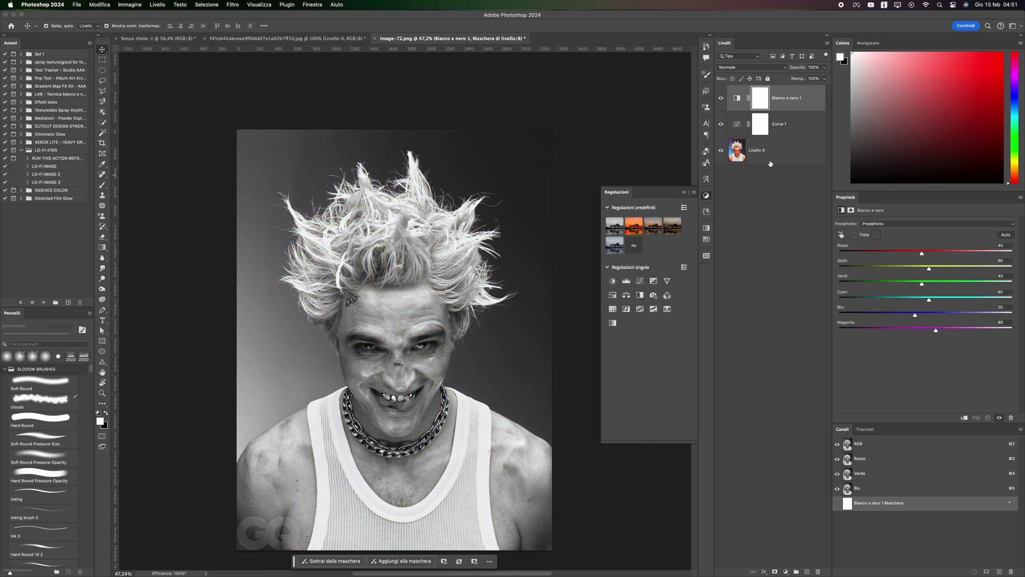
# Convert the portrait, curves and black-and-white layers into one smart object and reset default colours.
pyautogui.keyDown('shift'); pyautogui.click(789, 123); pyautogui.keyUp('shift')
pyautogui.rightClick(790, 108)
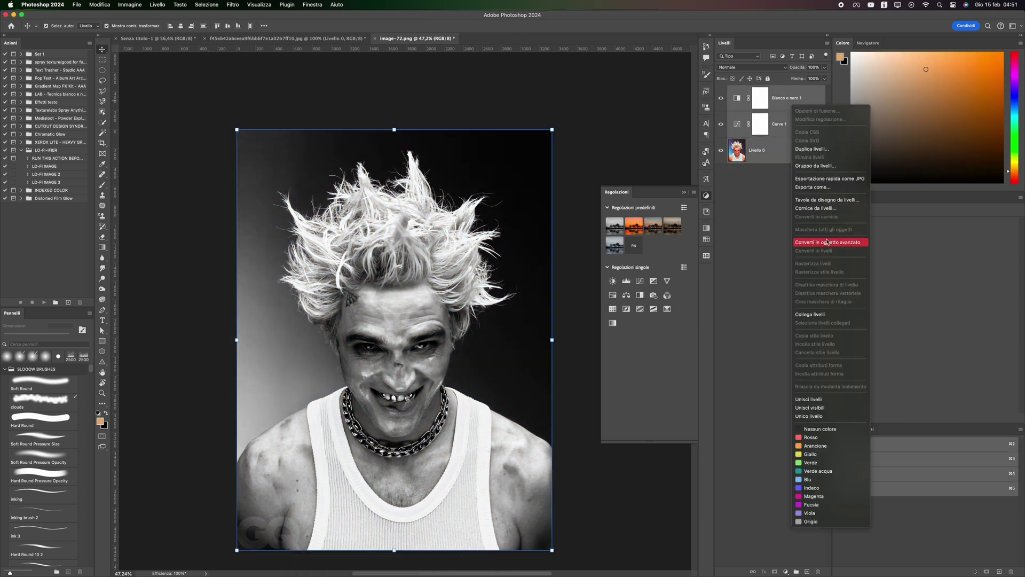
pyautogui.click(829, 243)
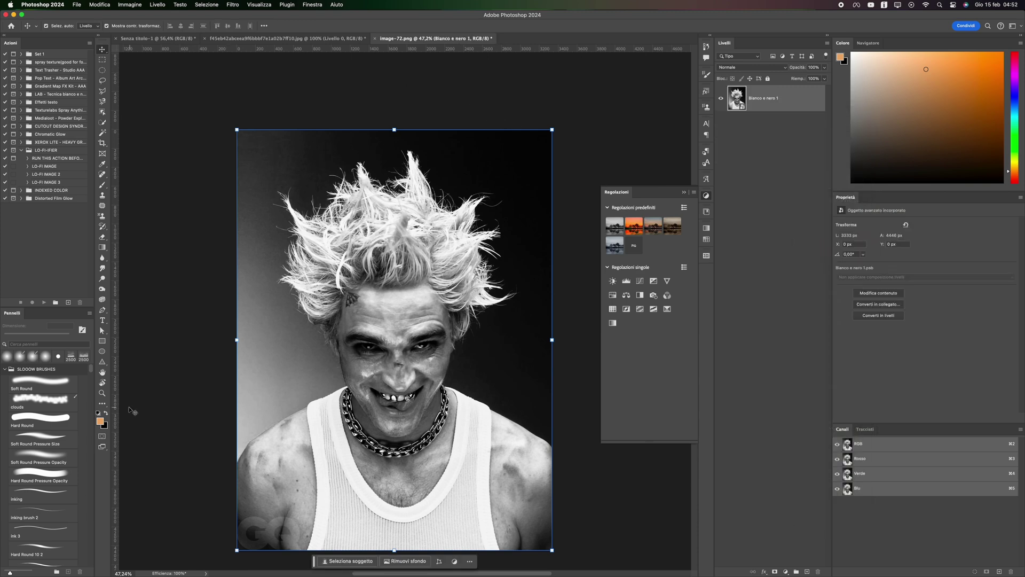
pyautogui.click(99, 415)
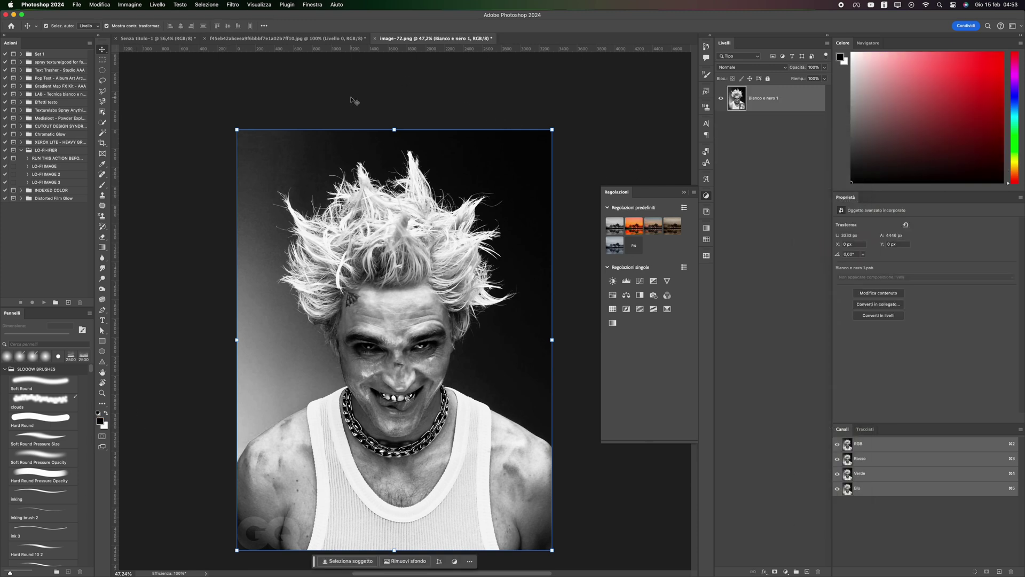
# Add a Regular Grain effect (intensity 35, contrast 50) and a second effect in Filter Gallery.
pyautogui.click(232, 5)
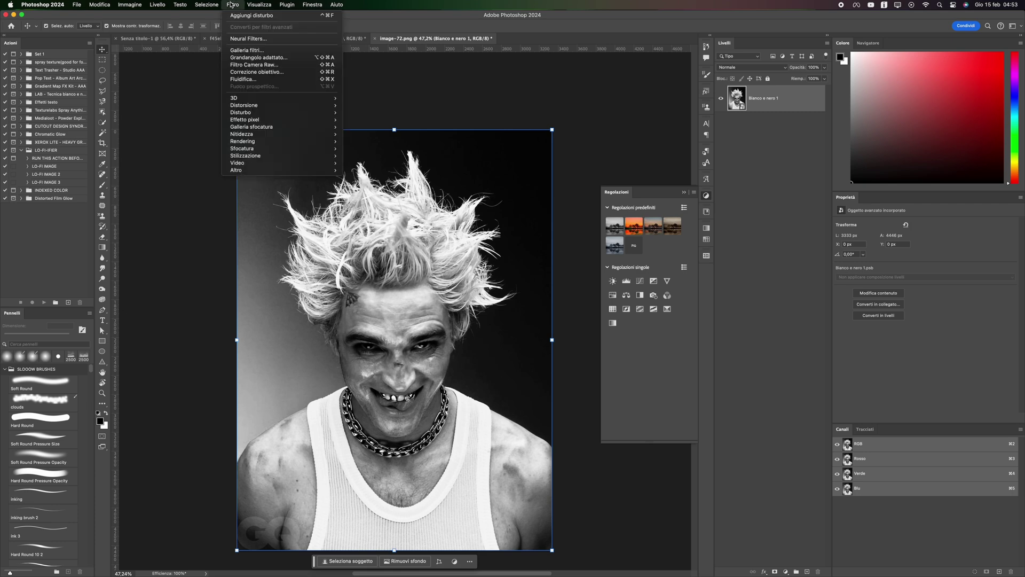
pyautogui.click(243, 50)
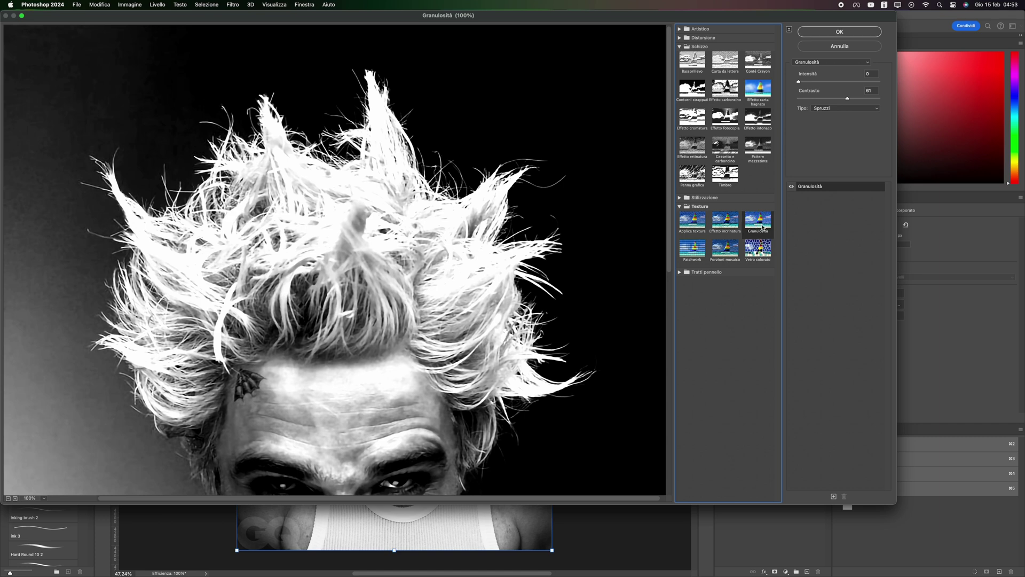
pyautogui.click(836, 109)
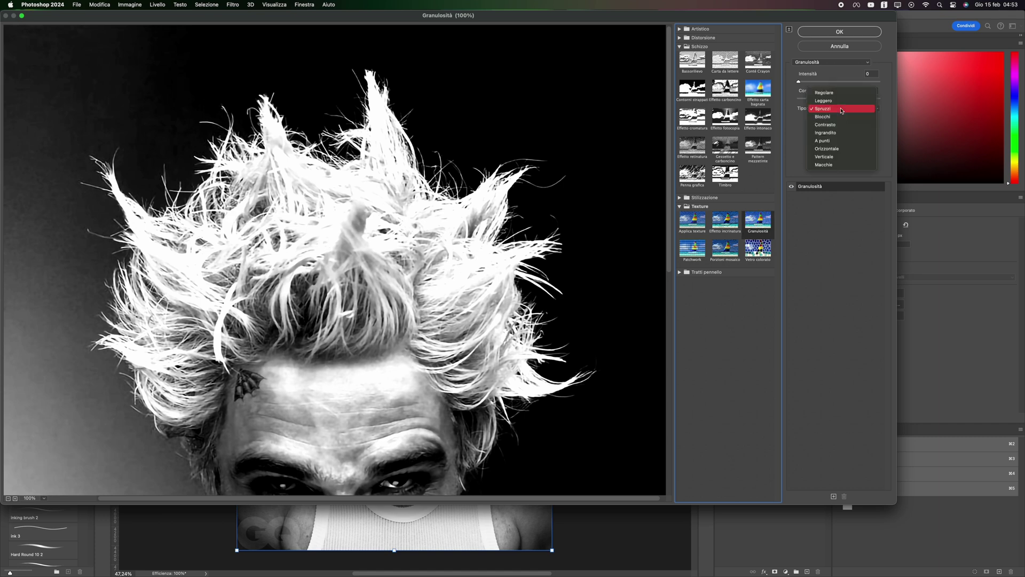
pyautogui.click(845, 94)
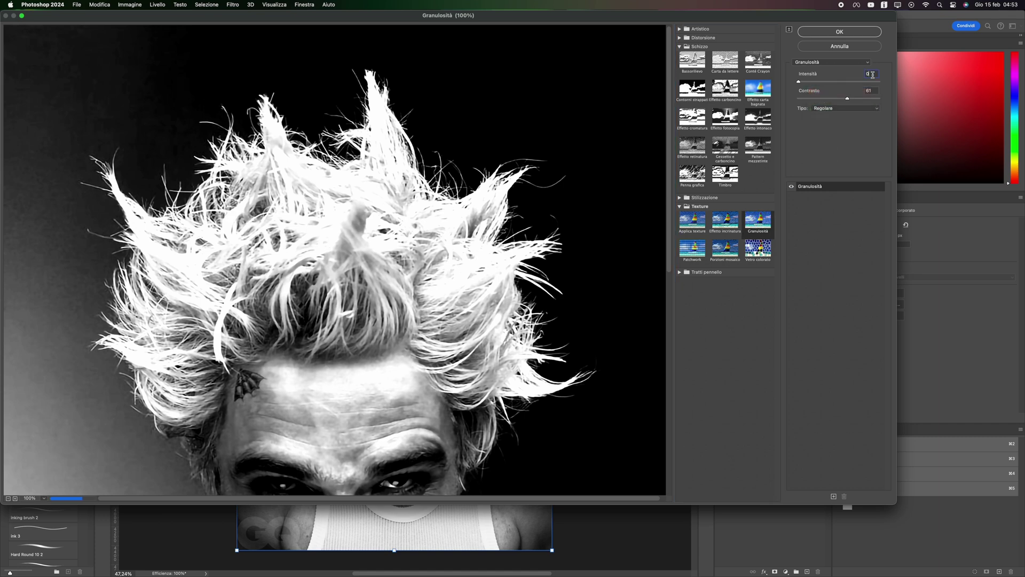
pyautogui.write('35')
pyautogui.press('Tab')
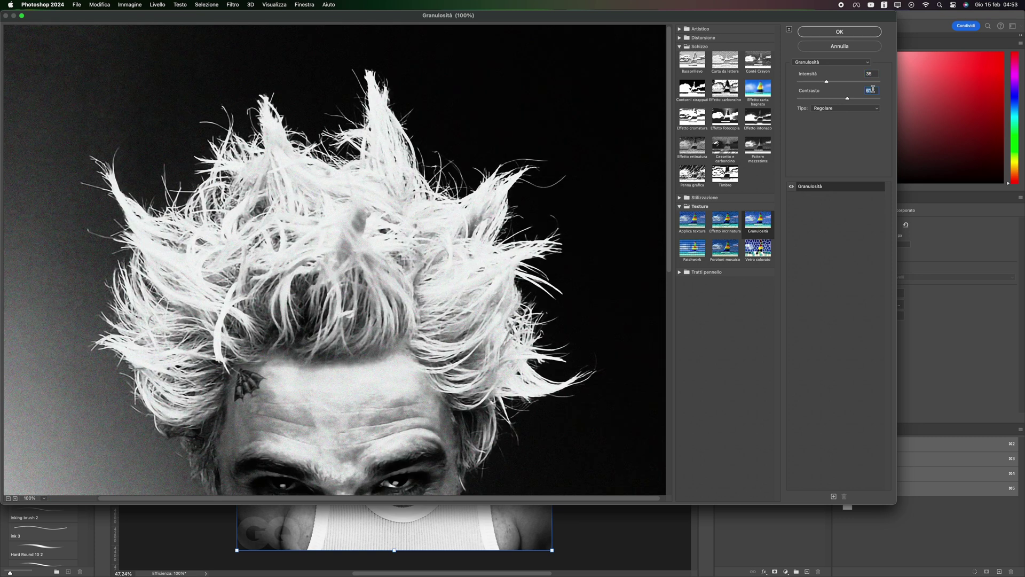
pyautogui.write('50')
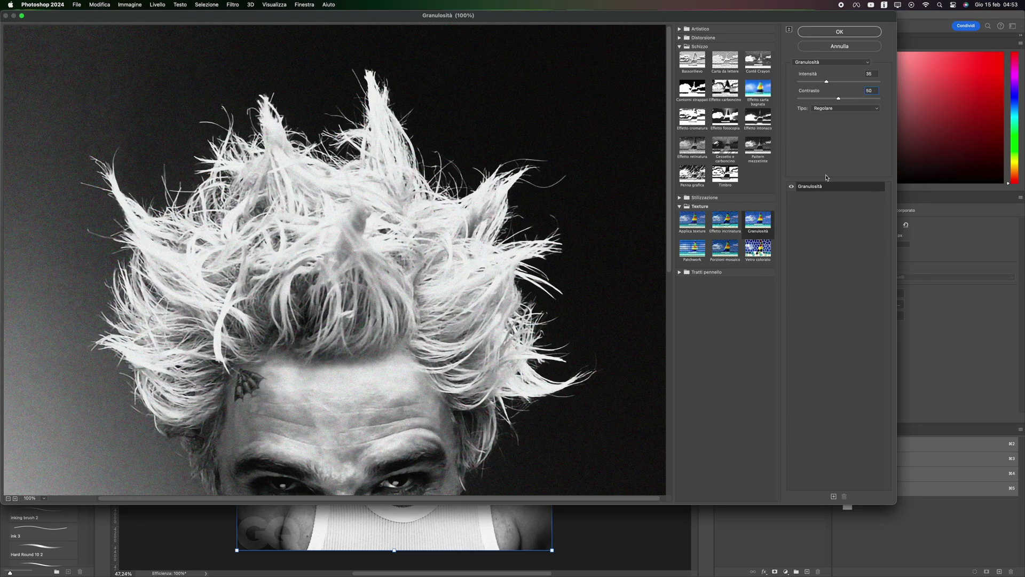
pyautogui.click(834, 496)
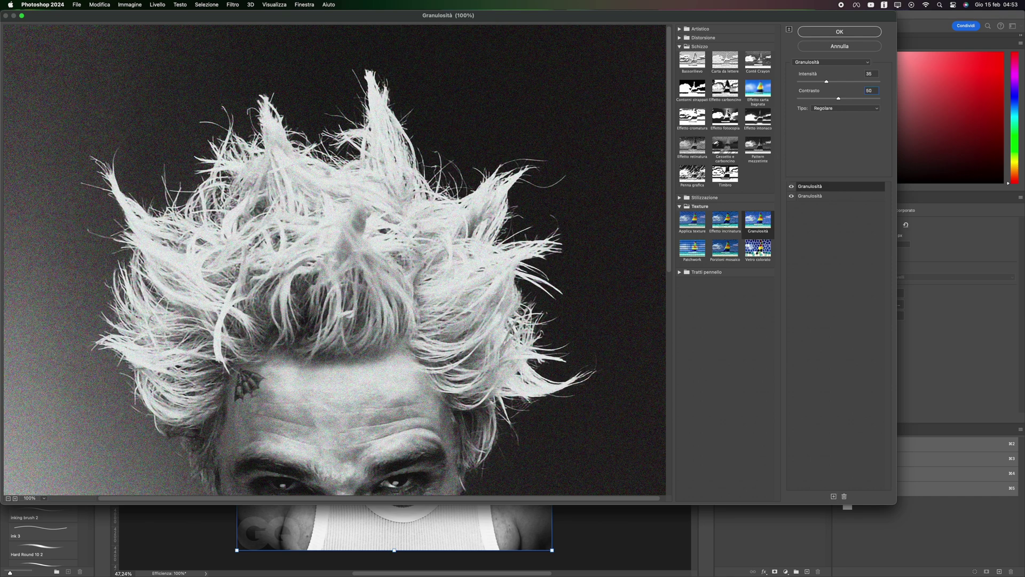
pyautogui.click(725, 175)
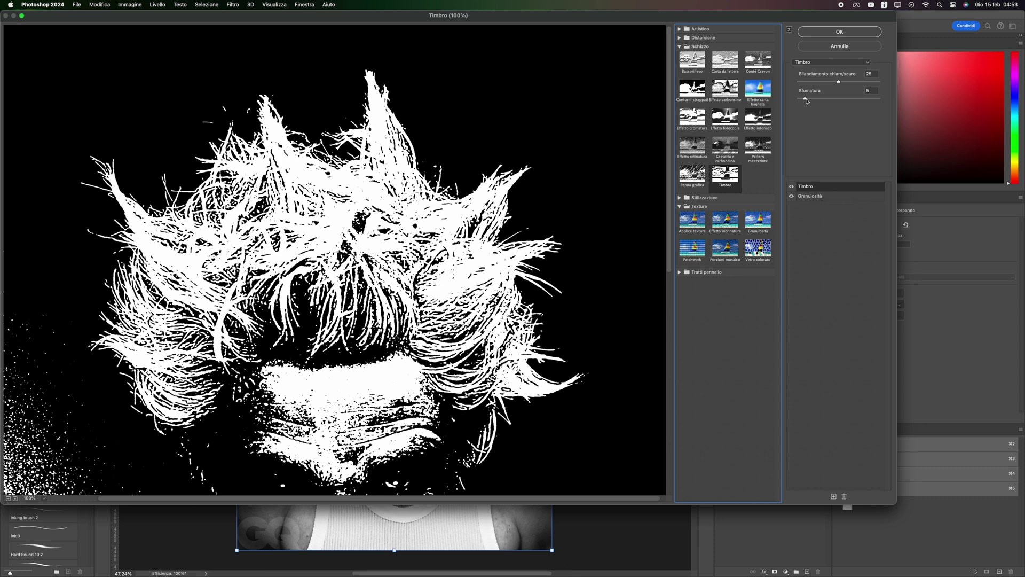
pyautogui.moveTo(807, 99)
pyautogui.mouseDown()
pyautogui.moveTo(820, 83)
pyautogui.moveTo(801, 82)
pyautogui.mouseUp()
# Zoom the preview out and apply the Grain and Stamp (smoothness 1) effects.
pyautogui.hotkey('ctrl', '-')
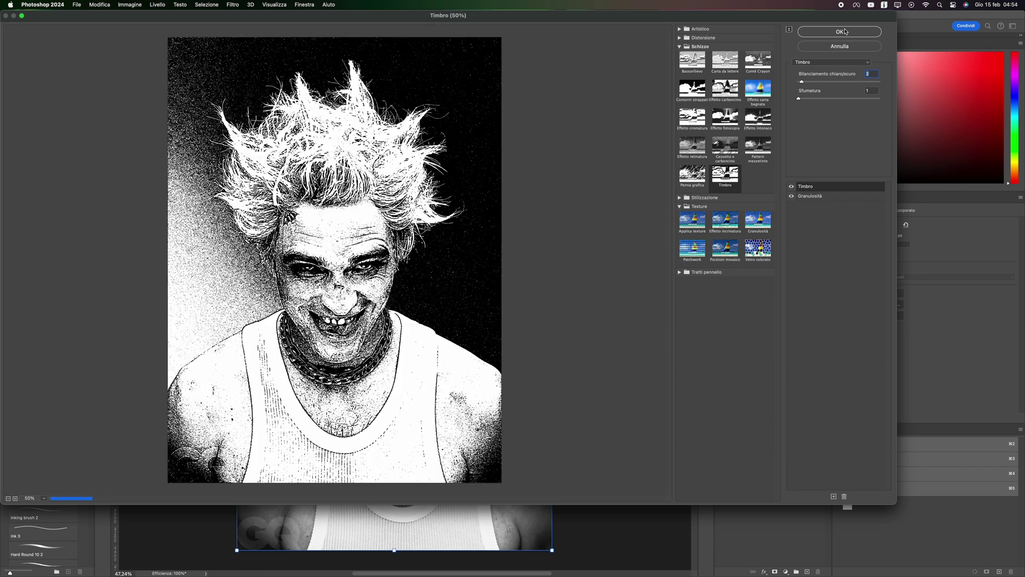
pyautogui.click(844, 32)
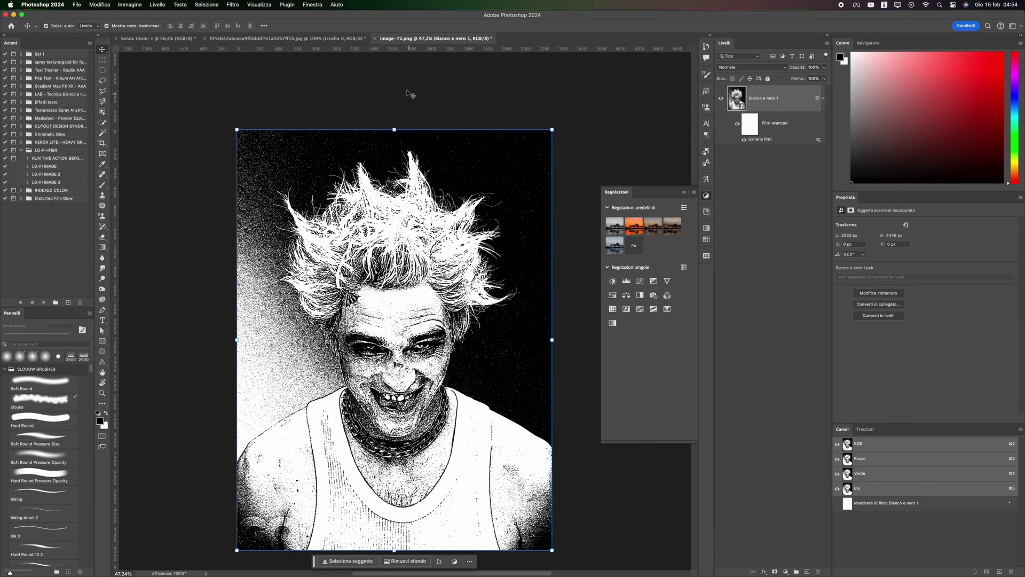
# Apply a small Uniform, Monochromatic Add Noise filter to the stamped portrait.
pyautogui.click(233, 5)
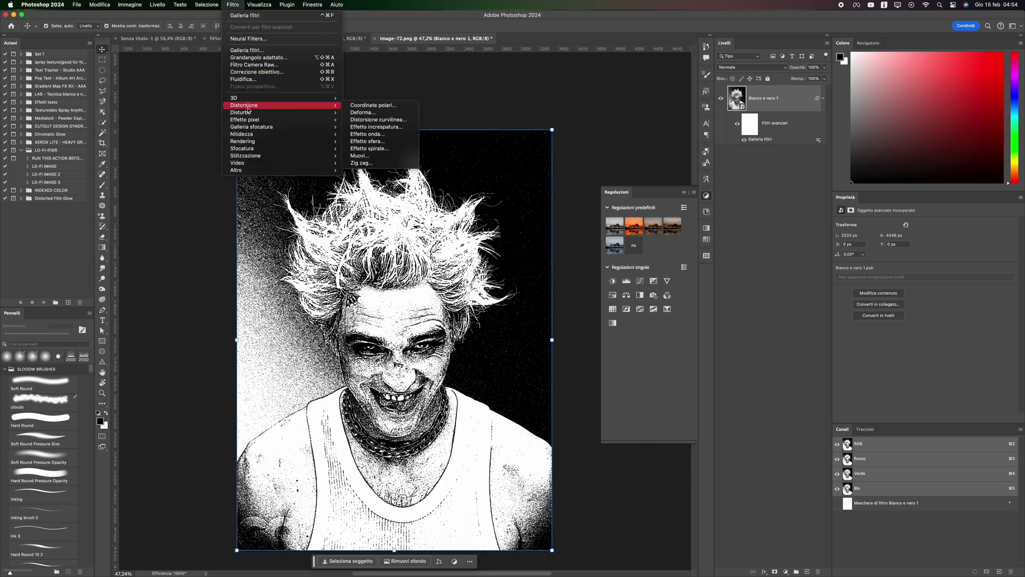
pyautogui.moveTo(241, 112)
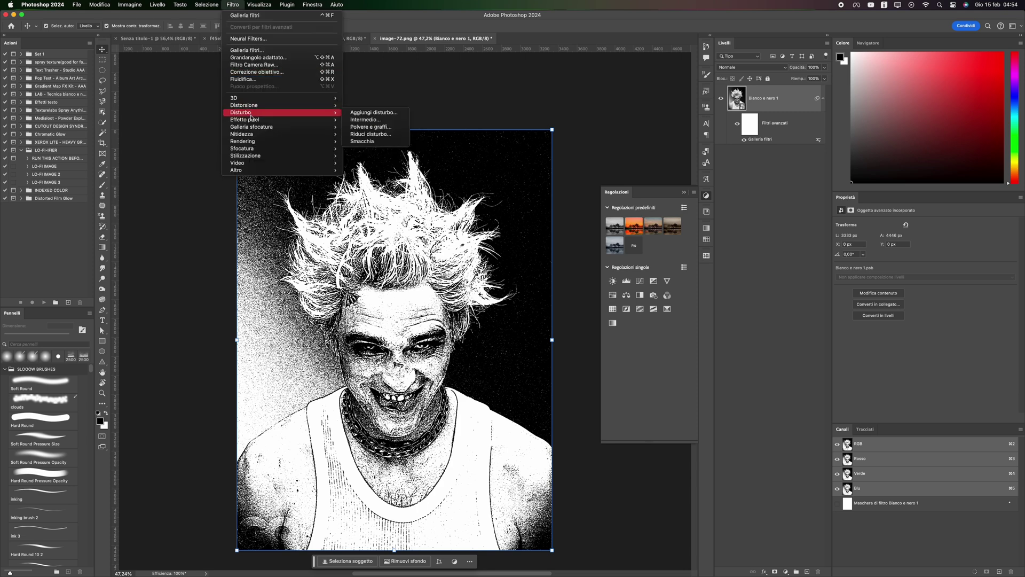
pyautogui.click(372, 112)
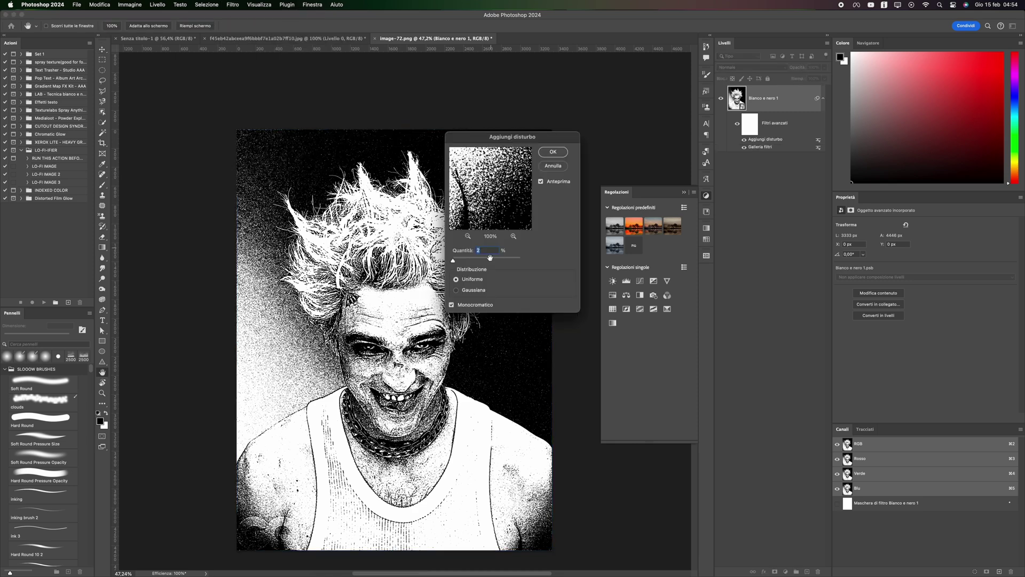
pyautogui.press('Return')
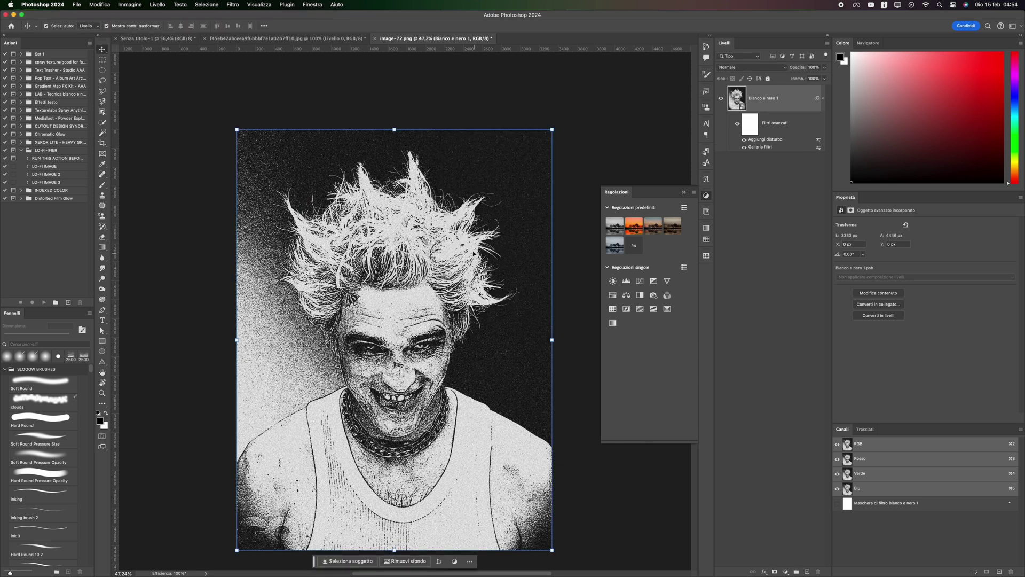
pyautogui.click(785, 570)
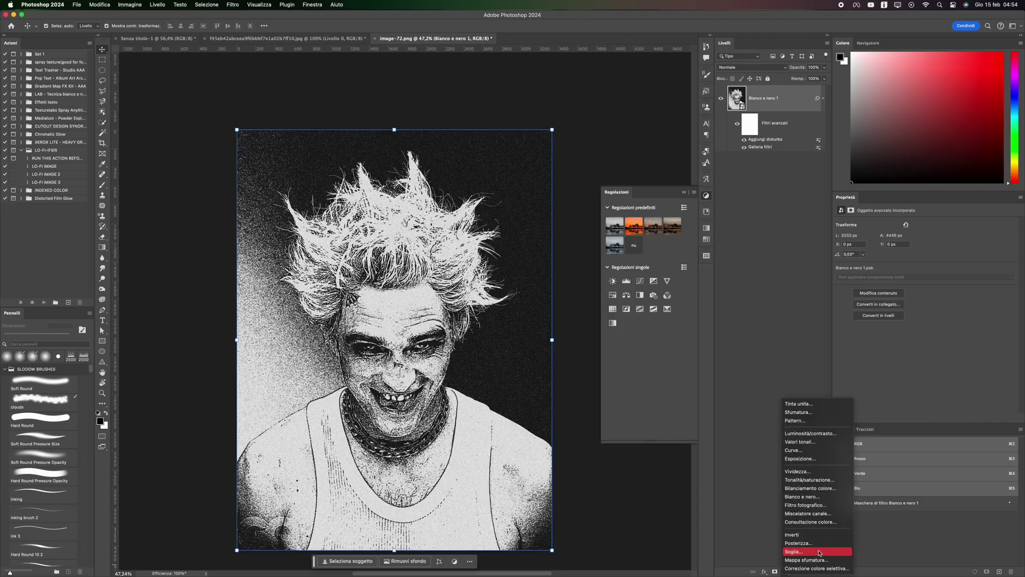
# Add a Gradient Map adjustment with its black stop lightened to #2c2c2c.
pyautogui.click(805, 560)
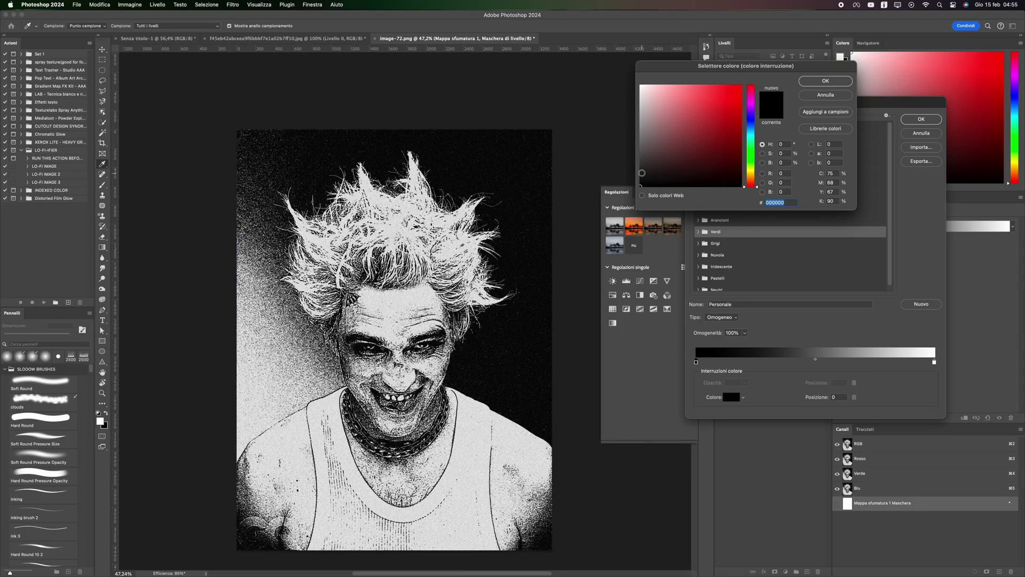
pyautogui.moveTo(641, 173); pyautogui.dragTo(640, 176)
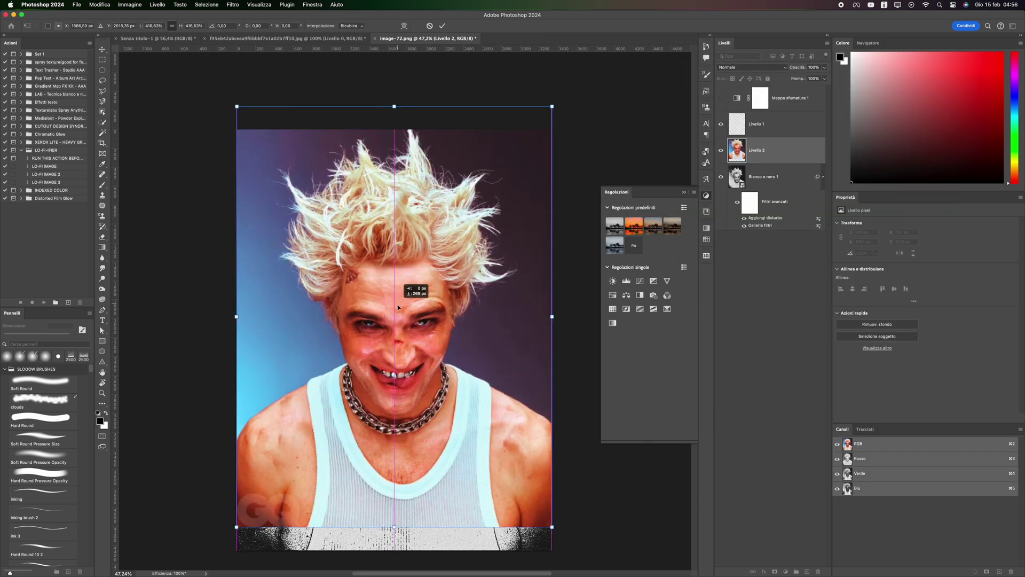
# Position the colour photo layer over the portrait and set its blend mode to Darken.
pyautogui.moveTo(394, 307); pyautogui.dragTo(398, 322)
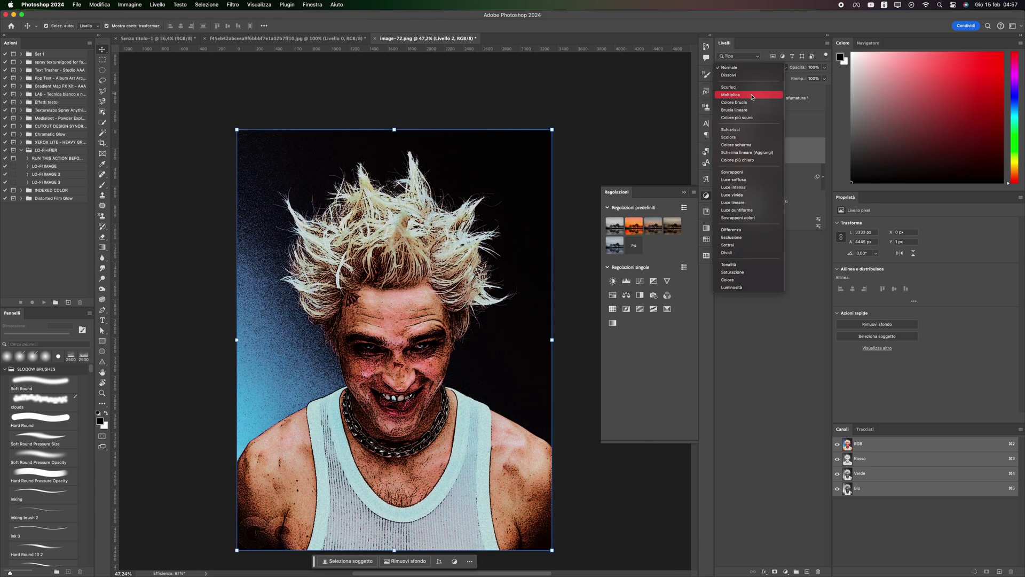
pyautogui.click(735, 87)
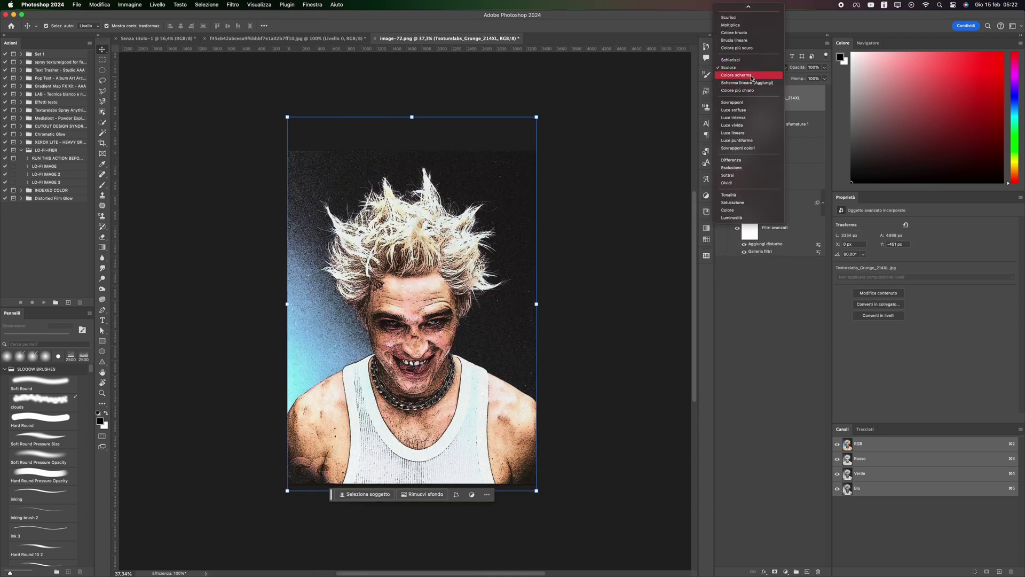
# Set the Texturelabs grunge texture layer's blend mode to Screen.
pyautogui.click(751, 76)
pyautogui.click(642, 281)
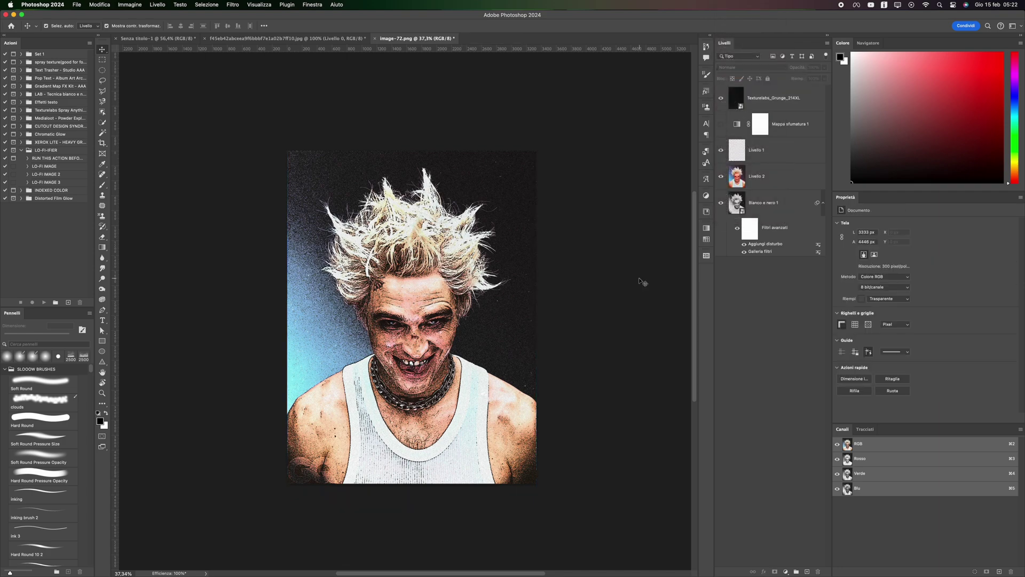
pyautogui.scroll(4, 642, 281)
pyautogui.scroll(-3, 642, 281)
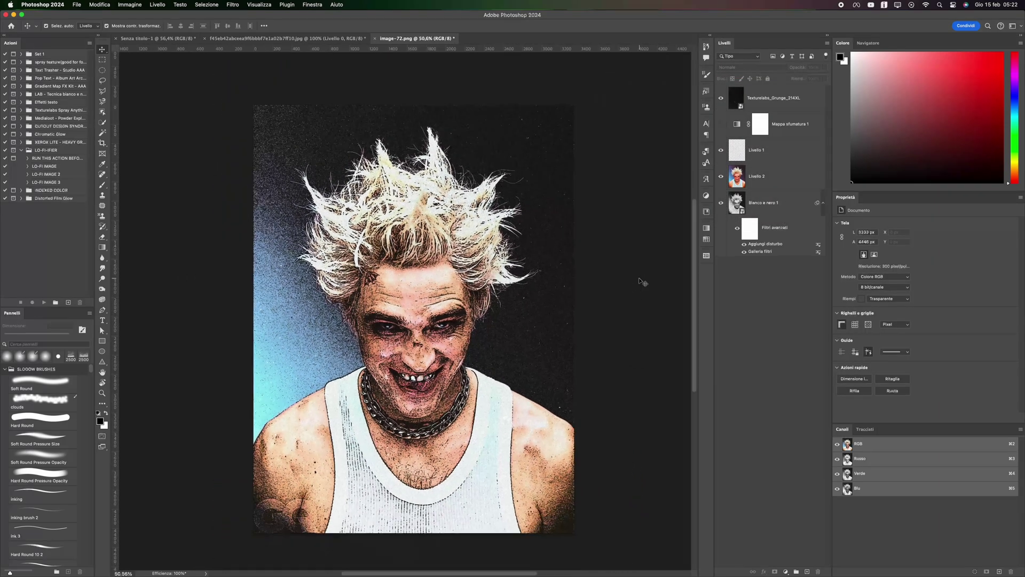